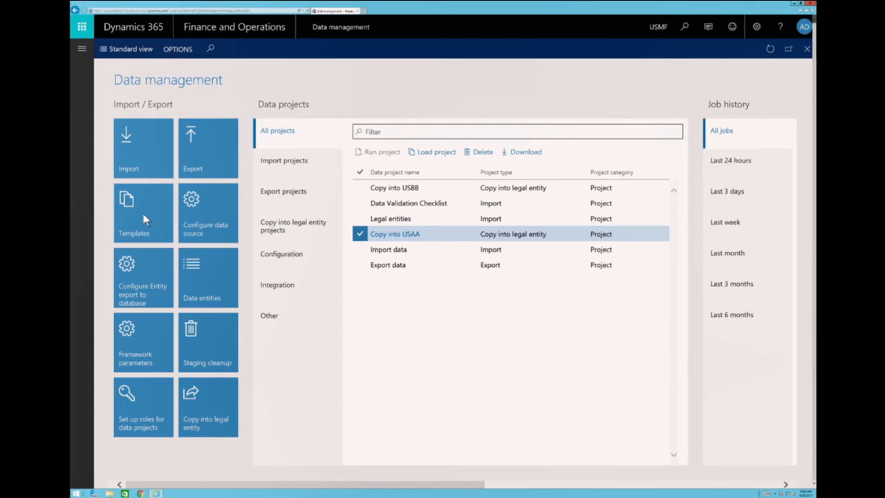
Open the data templates and look through the entities of the GL Shared, Workflow, Bank, Accounts payable and Tax templates.
click(144, 220)
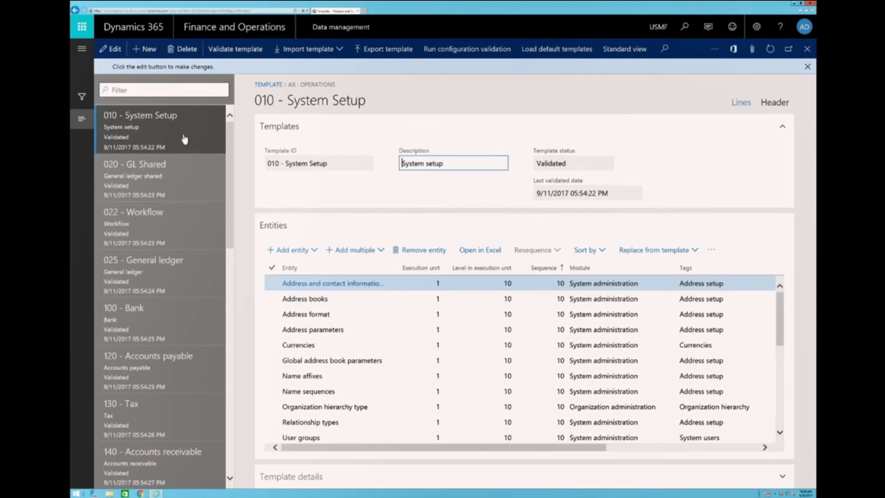
click(180, 182)
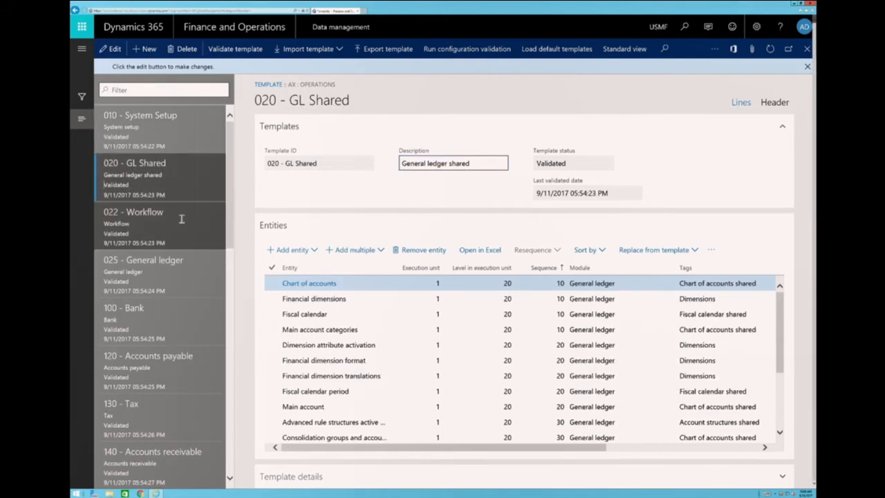
click(182, 219)
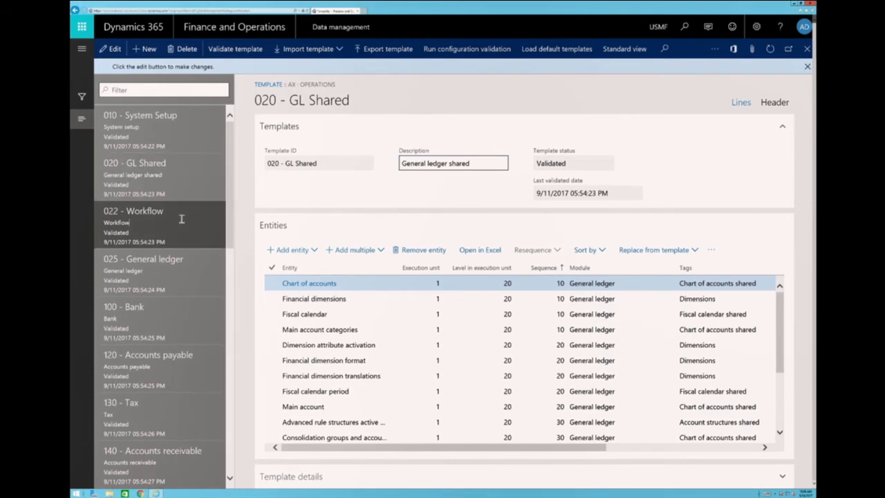
click(175, 319)
click(179, 363)
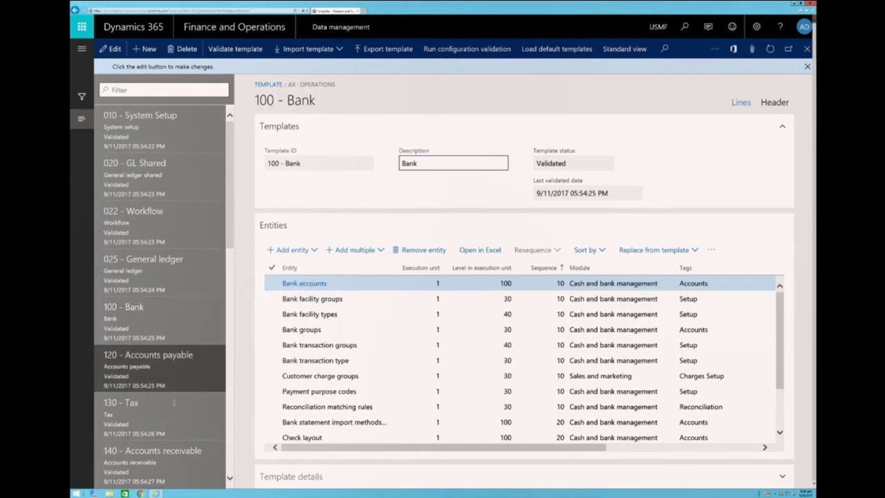
click(172, 417)
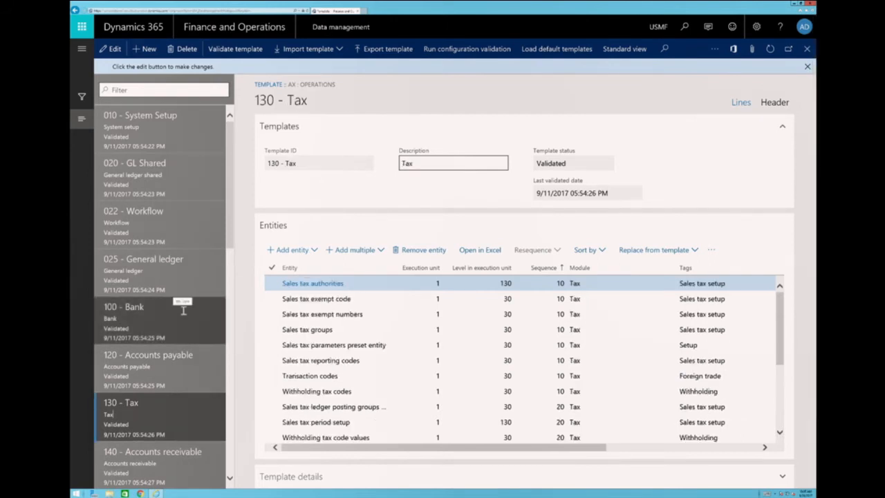
Select the 010 - System Setup template and look through its list of entities.
click(155, 138)
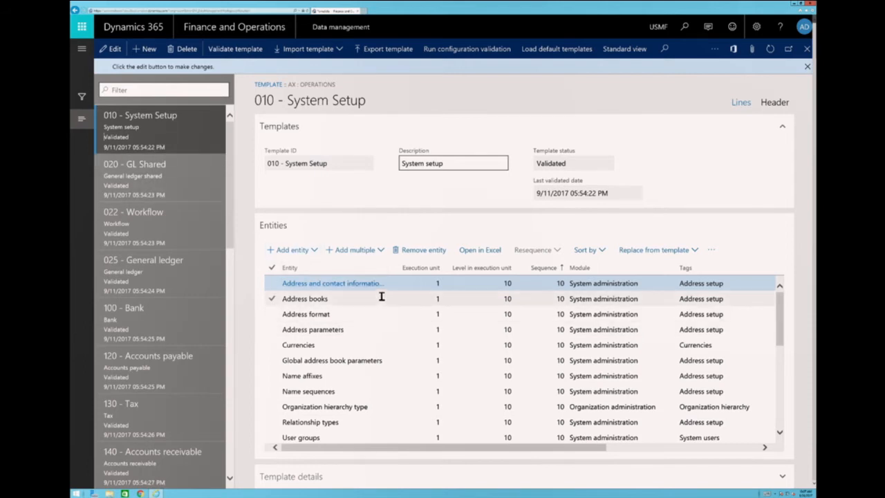
scroll(393, 318, down, 2)
scroll(392, 316, up, 2)
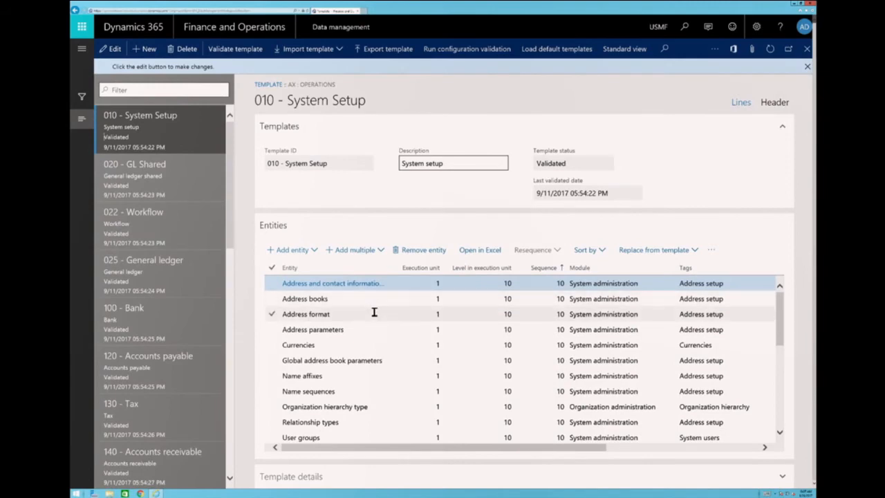
scroll(372, 342, down, 2)
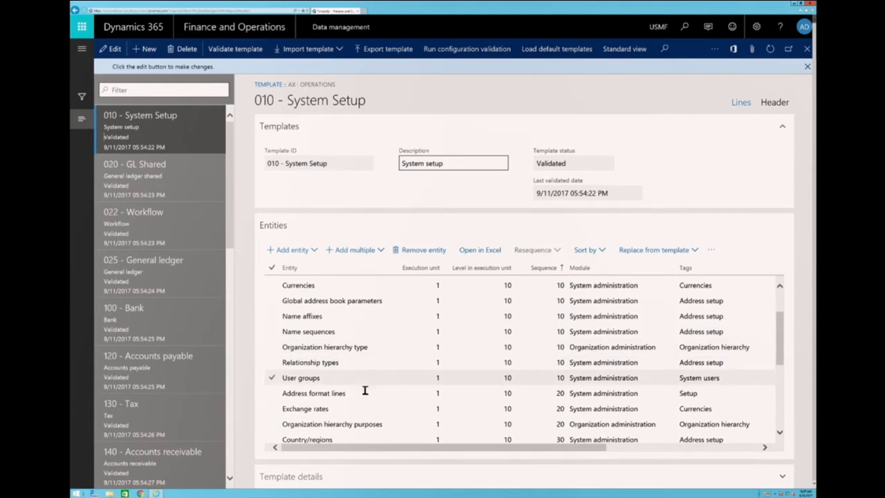
scroll(365, 389, down, 4)
scroll(377, 348, up, 4)
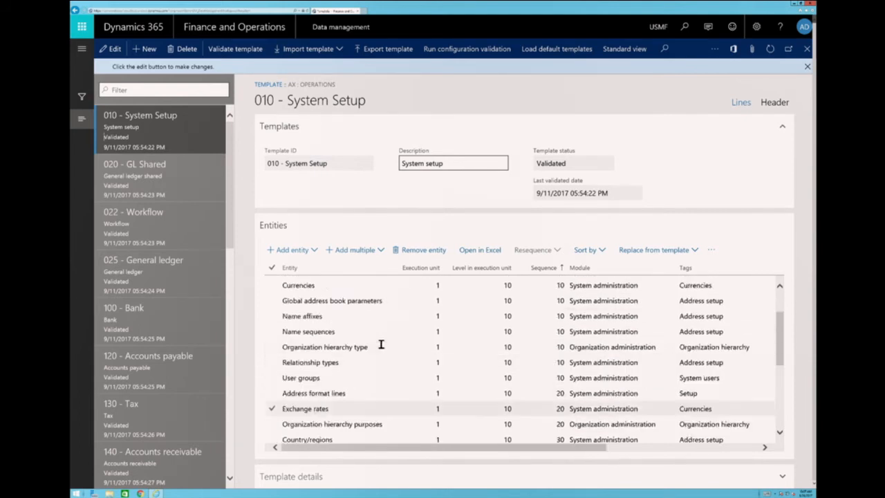
scroll(380, 344, up, 2)
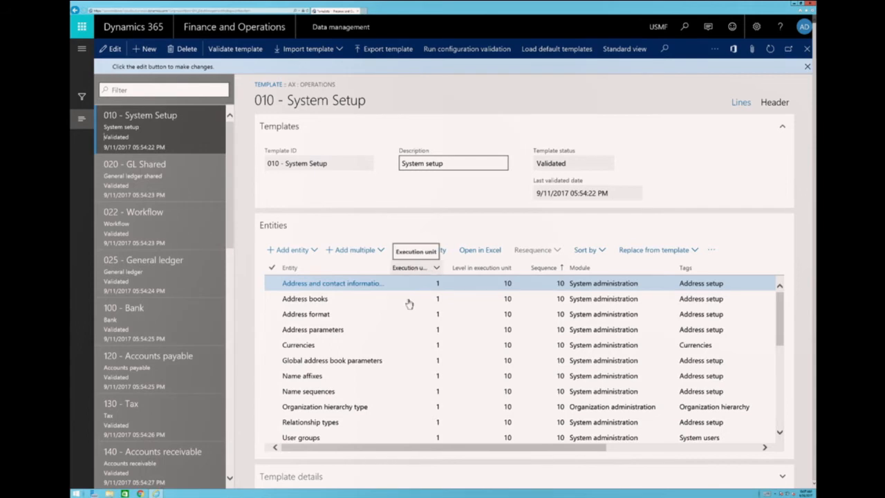
Examine the execution unit, level and sequence of the entities in the System Setup template and in 100 - Bank.
mouse_move(373, 315)
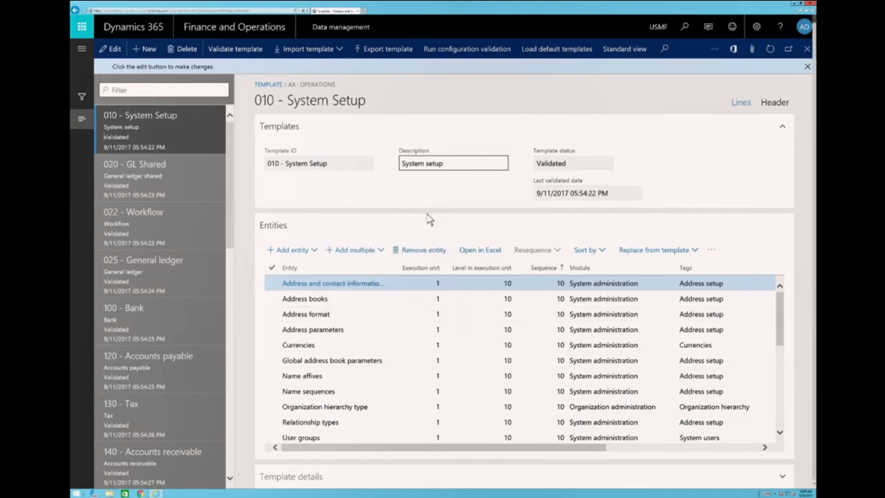
click(432, 303)
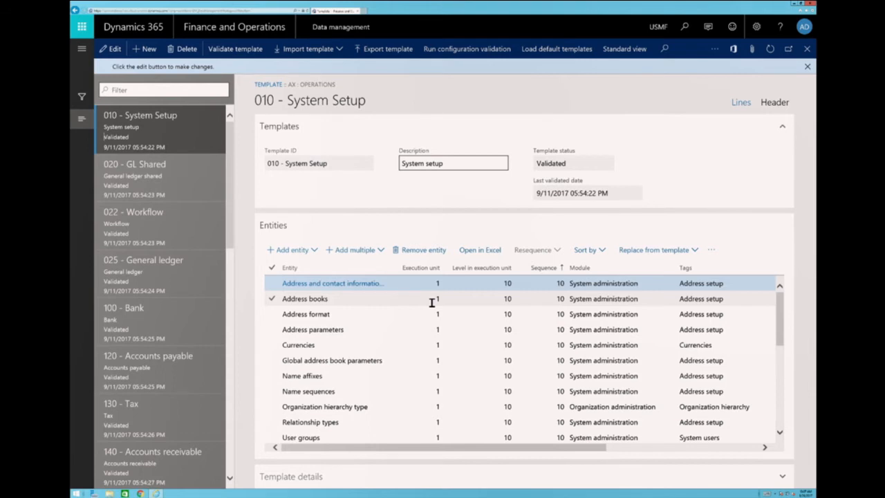
click(486, 287)
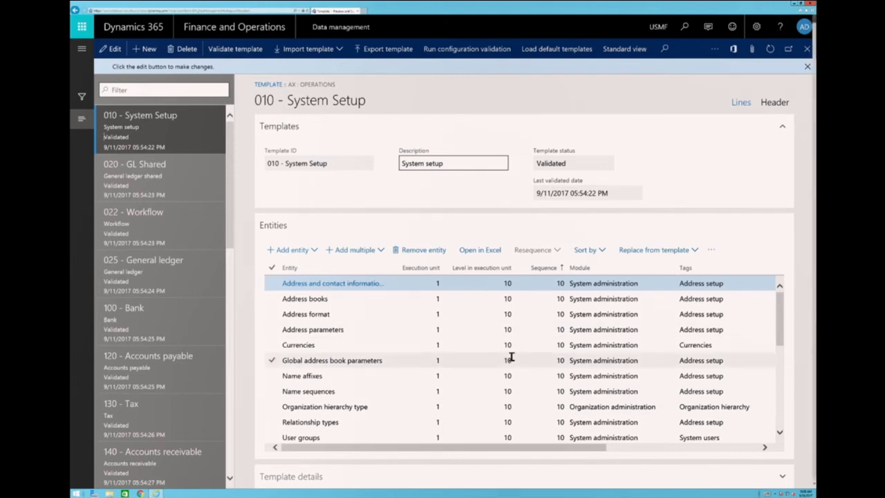
scroll(507, 325, down, 3)
scroll(507, 325, down, 6)
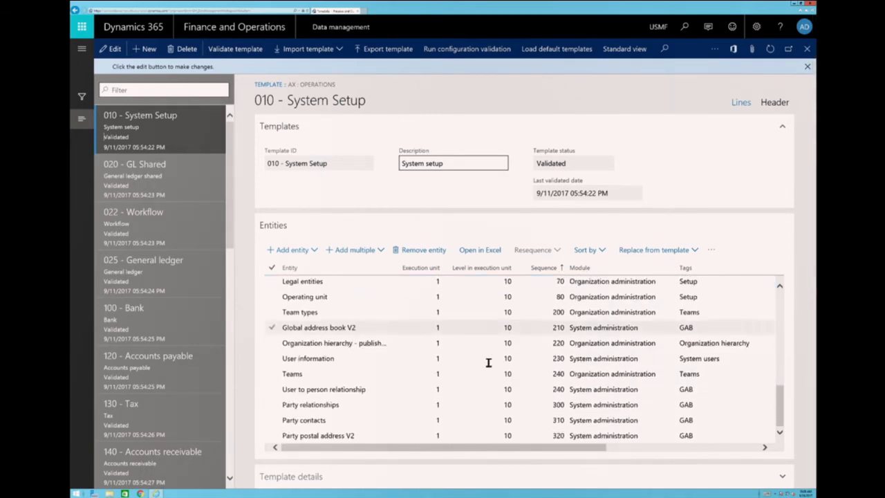
scroll(488, 351, up, 10)
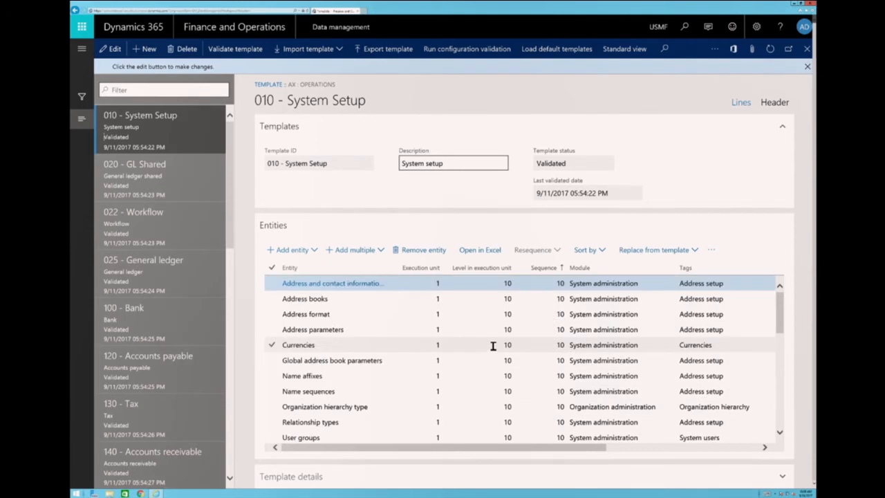
click(141, 308)
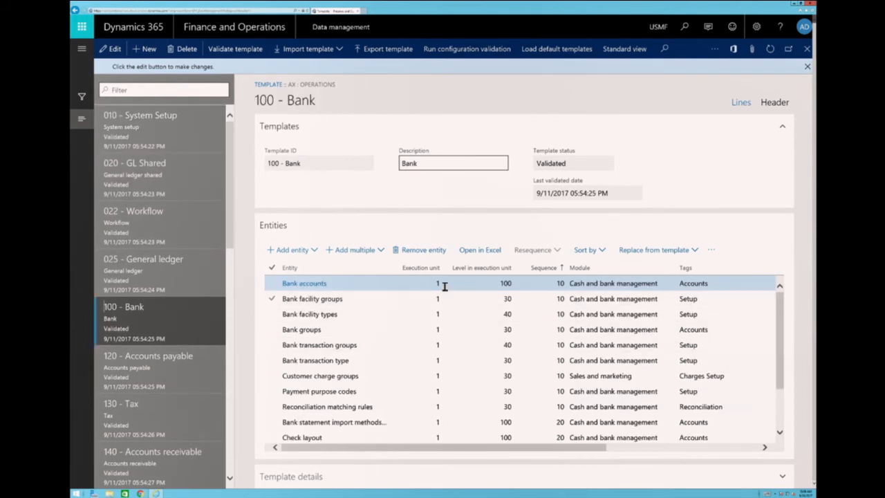
click(487, 318)
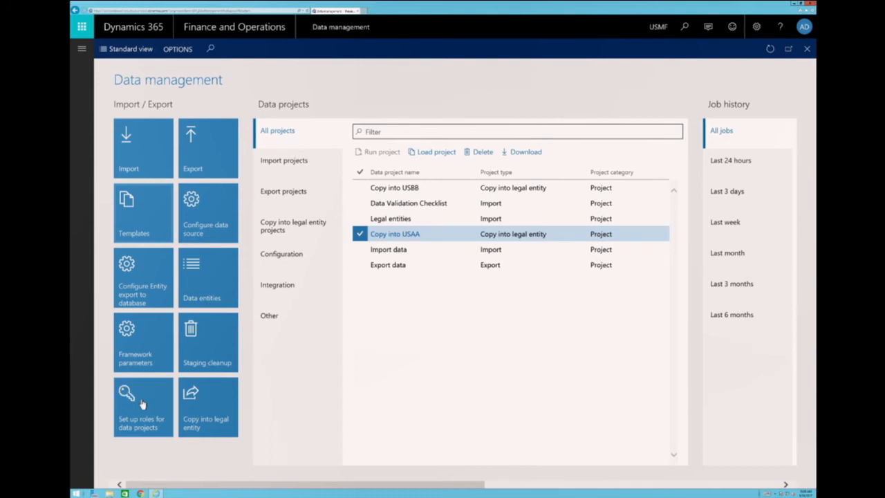
Start a new copy-into-legal-entity project from the Data management workspace with the group name "Copy into LE test".
click(209, 411)
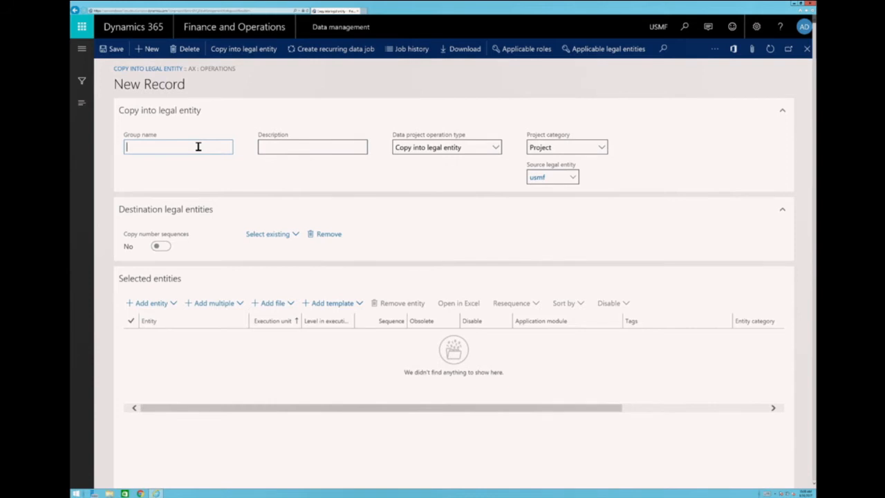
text(Copy i)
key(BackSpace)
key(BackSpace)
key(BackSpace)
text(y)
key(BackSpace)
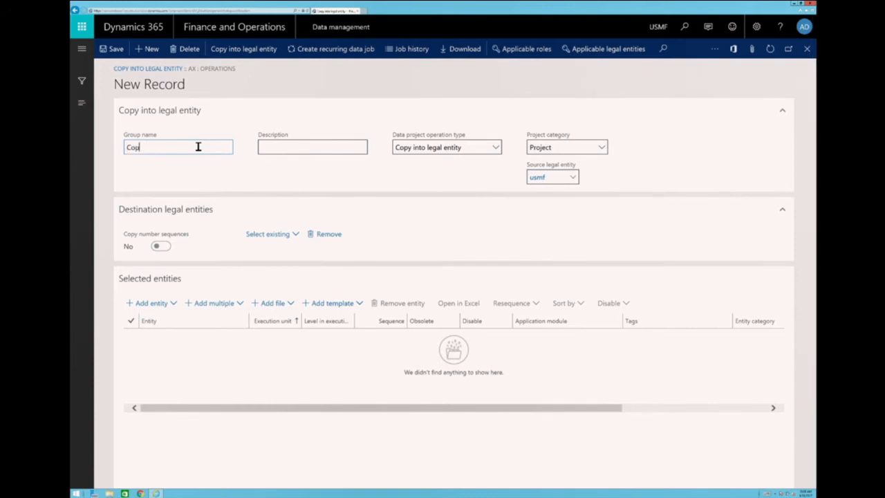
text(y into LE test)
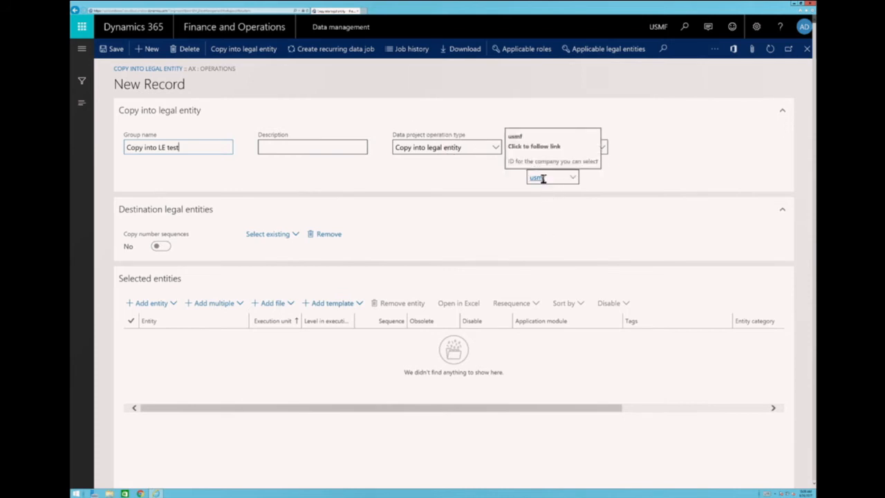
Turn on copying of number sequences and add company USCC as a destination legal entity.
click(166, 249)
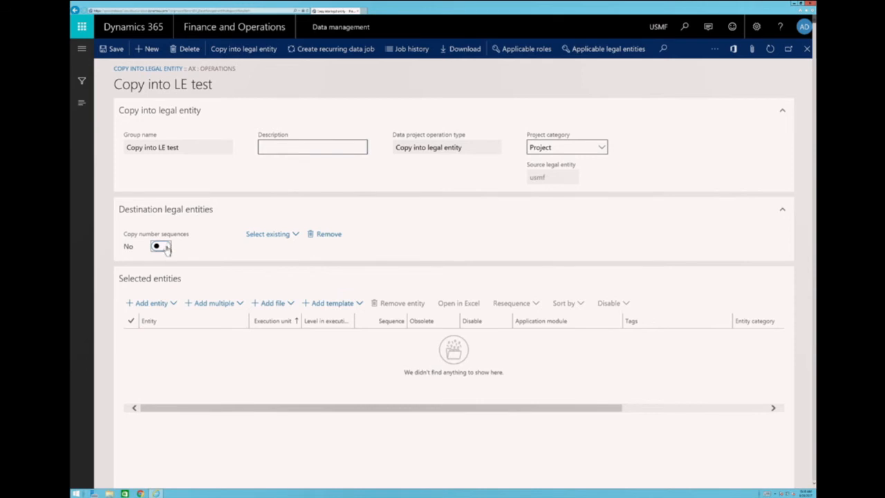
click(164, 247)
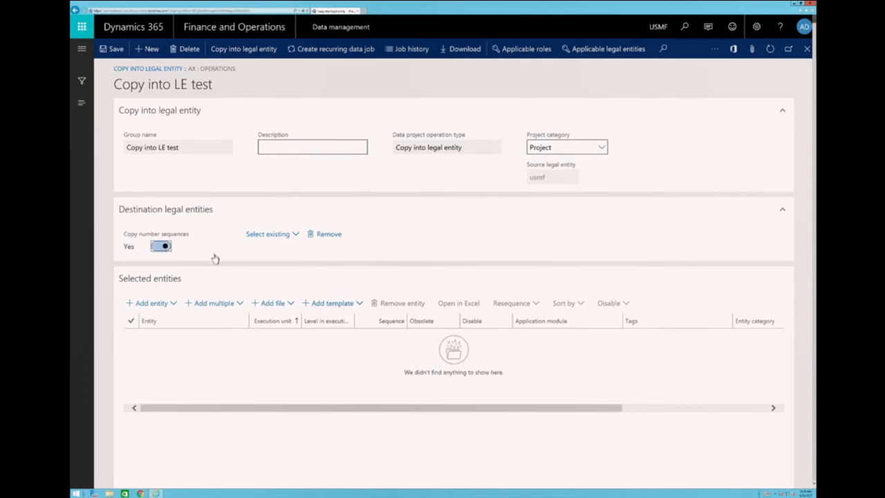
click(296, 235)
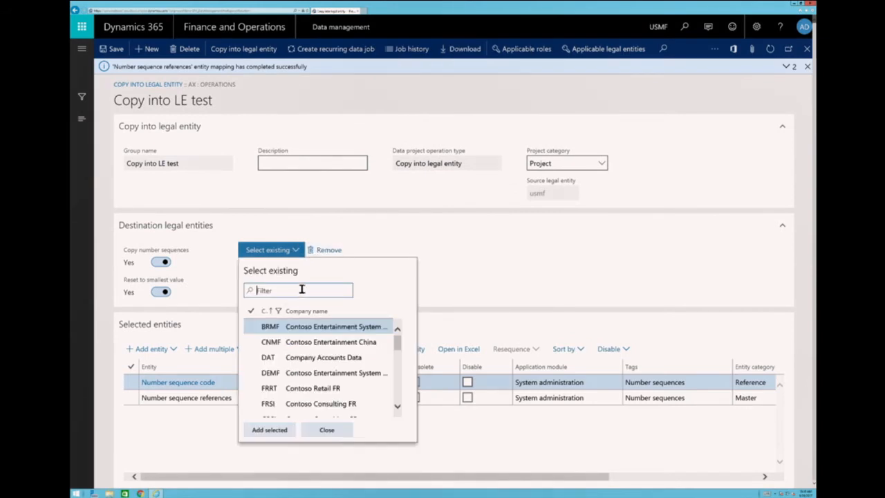
text(uscc)
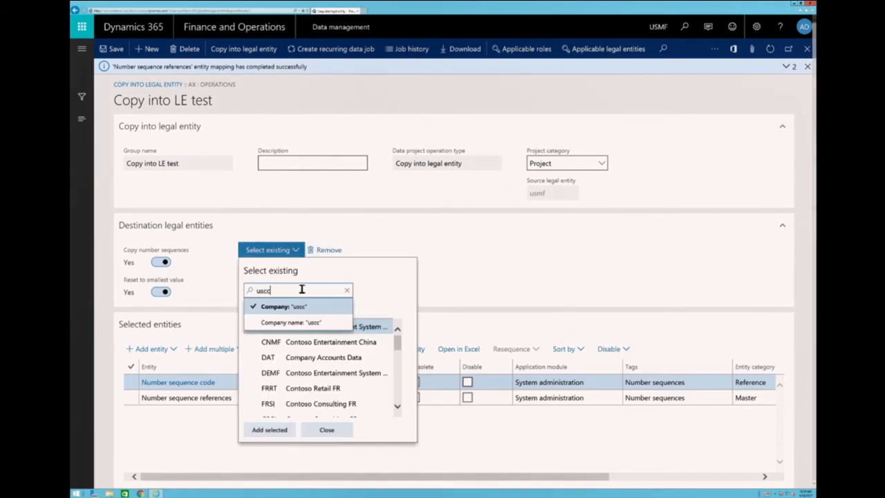
click(311, 311)
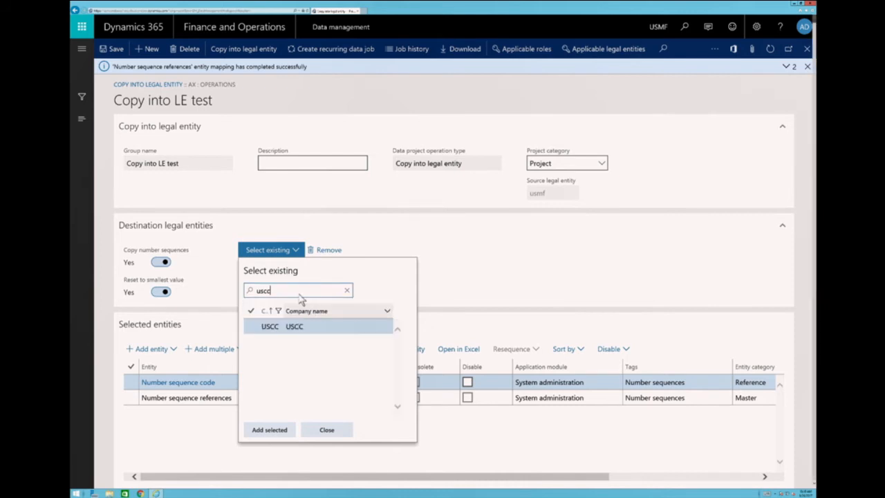
click(292, 327)
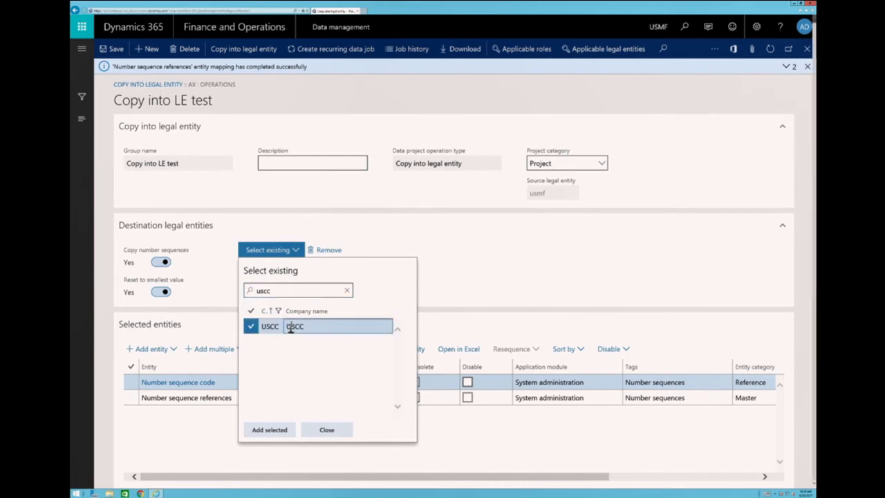
click(282, 429)
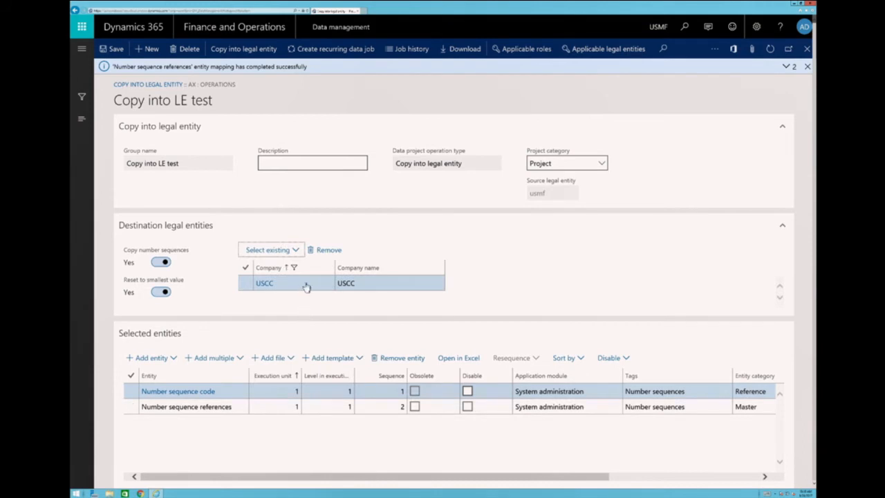
Add company USDD to the destination legal entities.
click(298, 249)
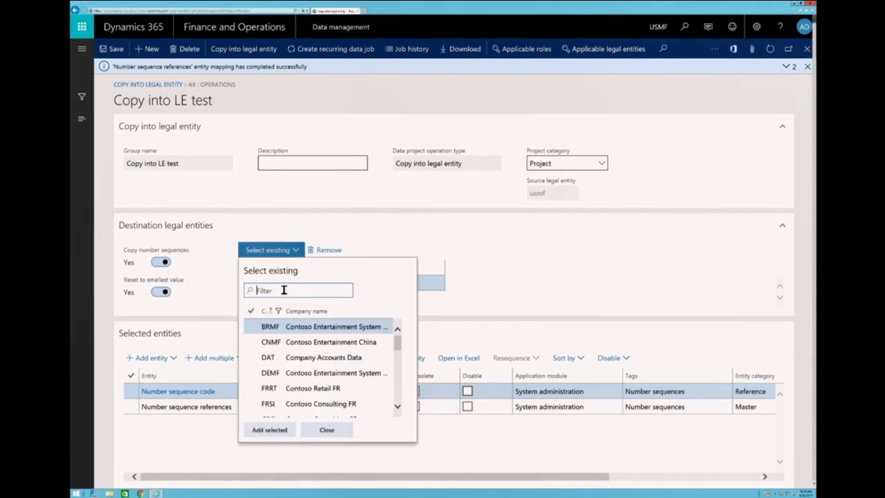
text(usdd)
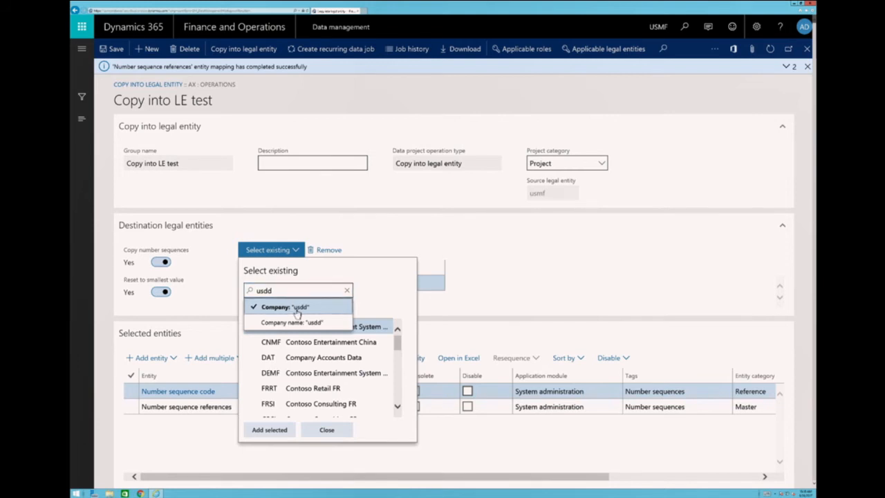
click(296, 312)
click(290, 326)
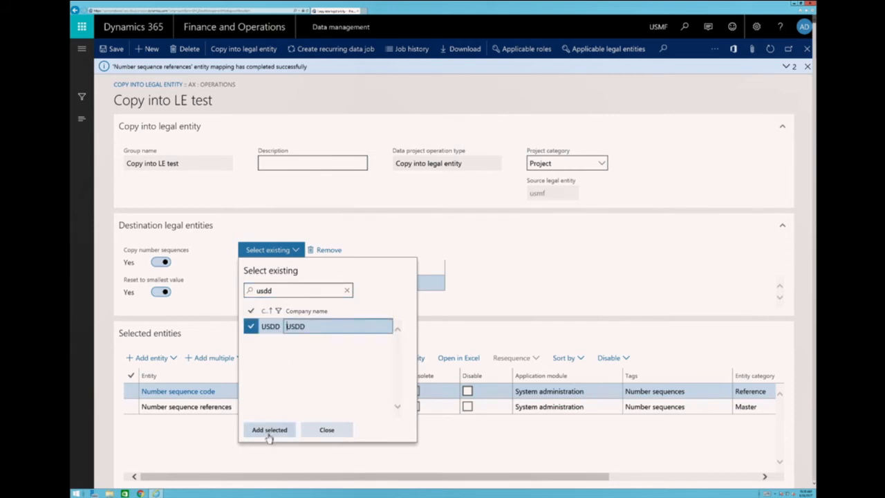
click(269, 431)
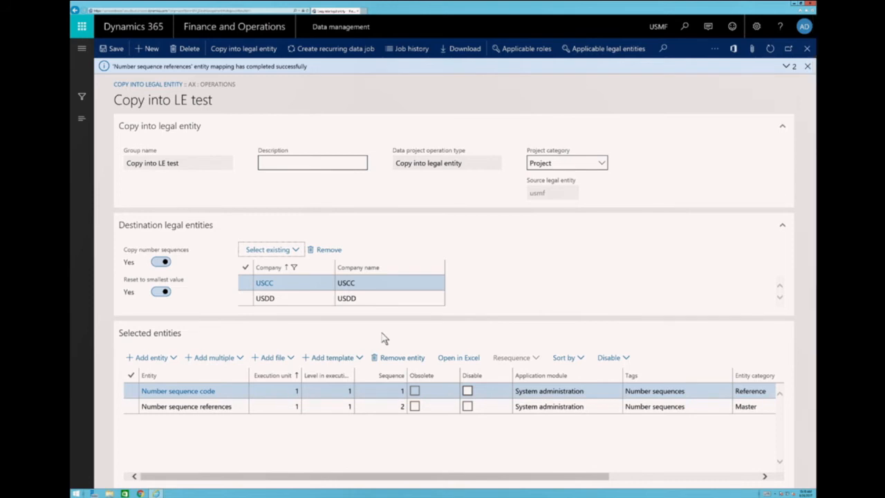
Start adding a template to the project's selected entities.
click(357, 358)
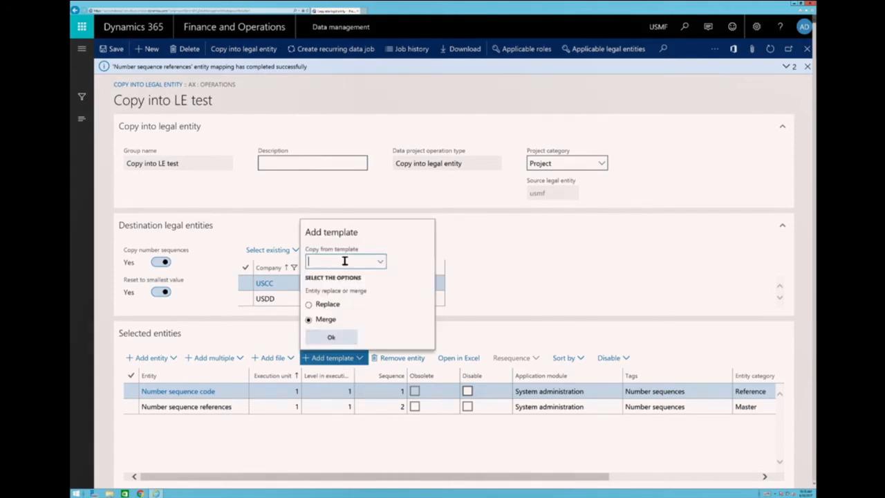
text(costin)
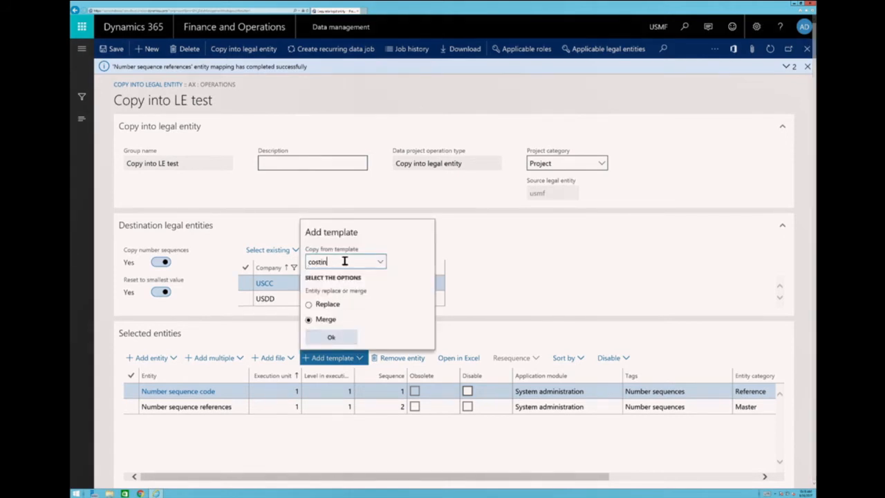
text(g)
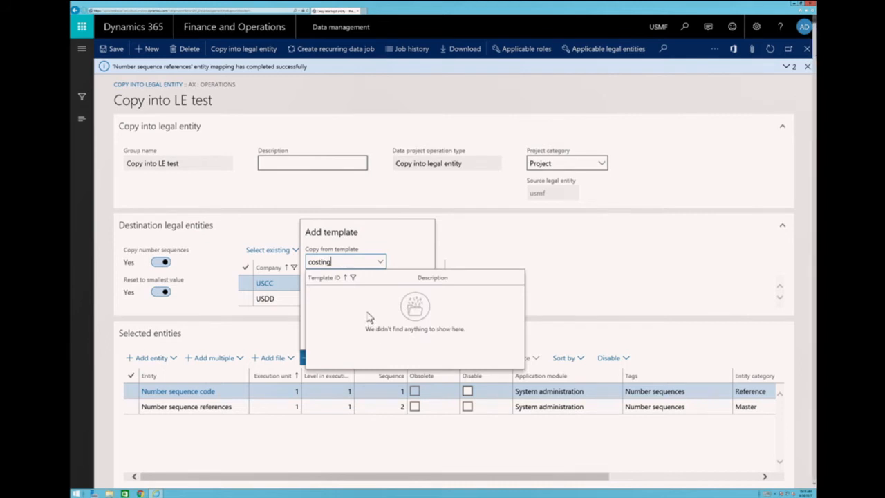
key(BackSpace)
key(BackSpace)
key(BackSpace)
key(BackSpace)
key(BackSpace)
key(BackSpace)
key(BackSpace)
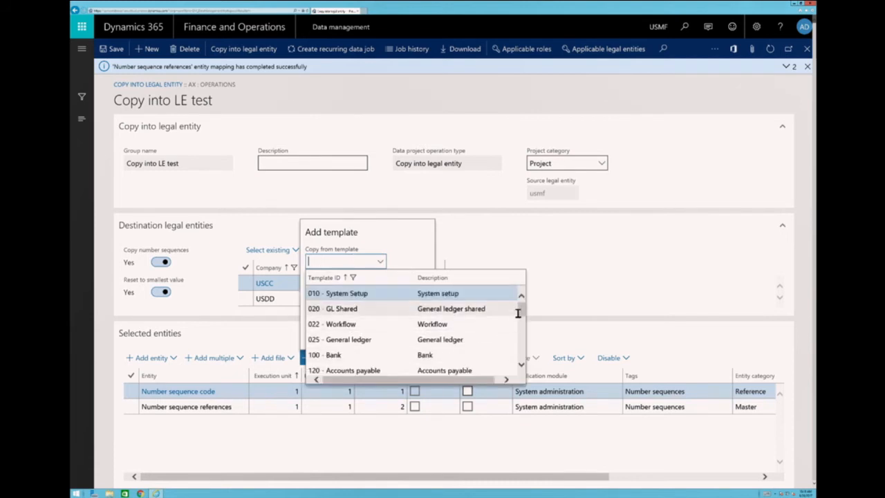
Merge the 420 - Costing template into the project's selected entities and examine the combined entity list.
drag(524, 316, 523, 348)
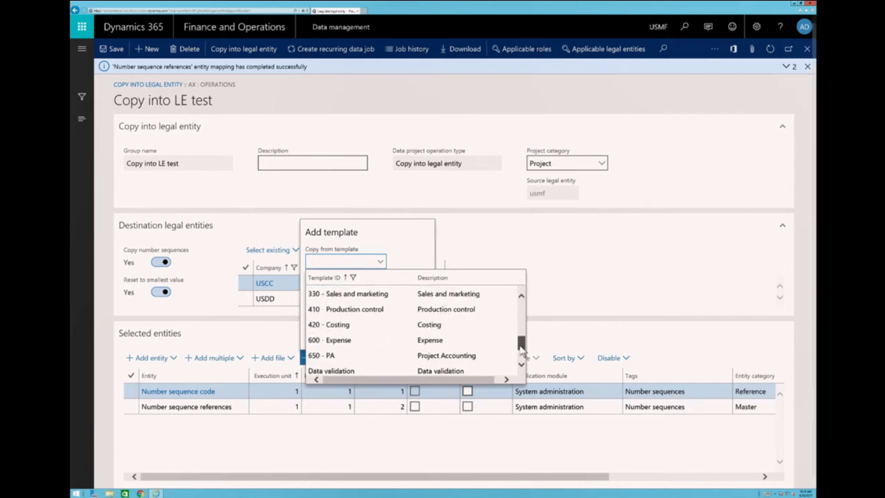
click(367, 323)
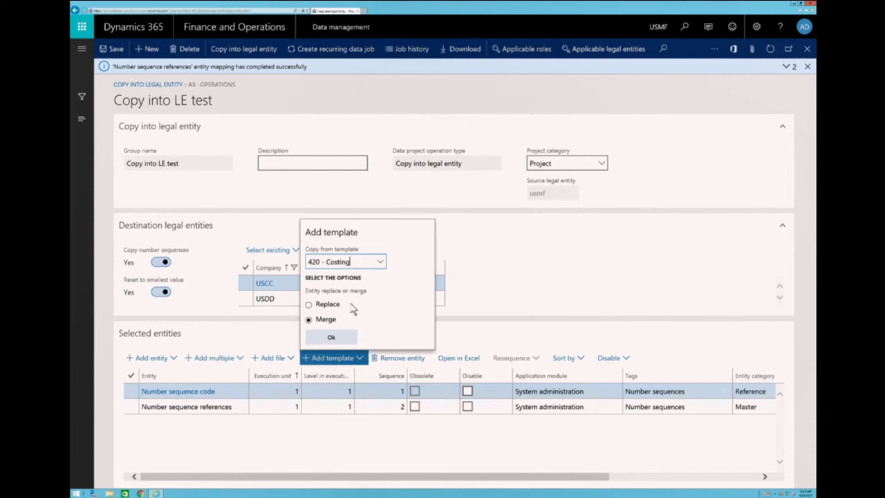
click(337, 339)
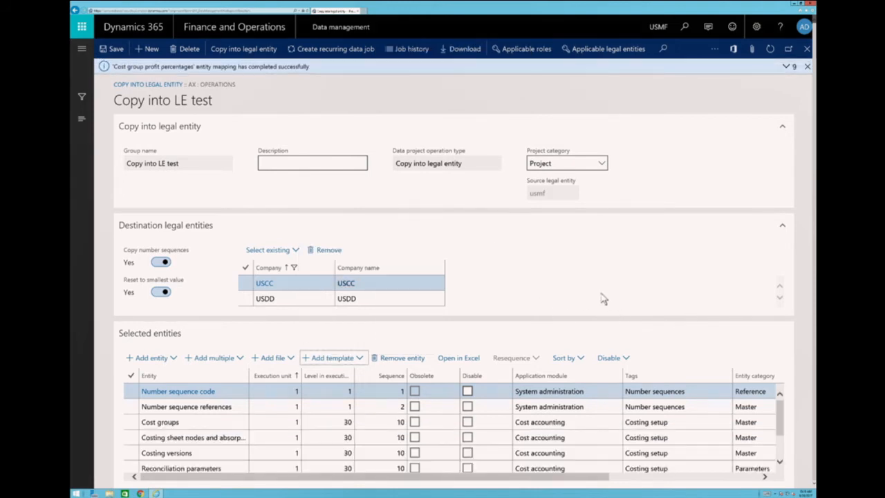
scroll(444, 405, down, 1)
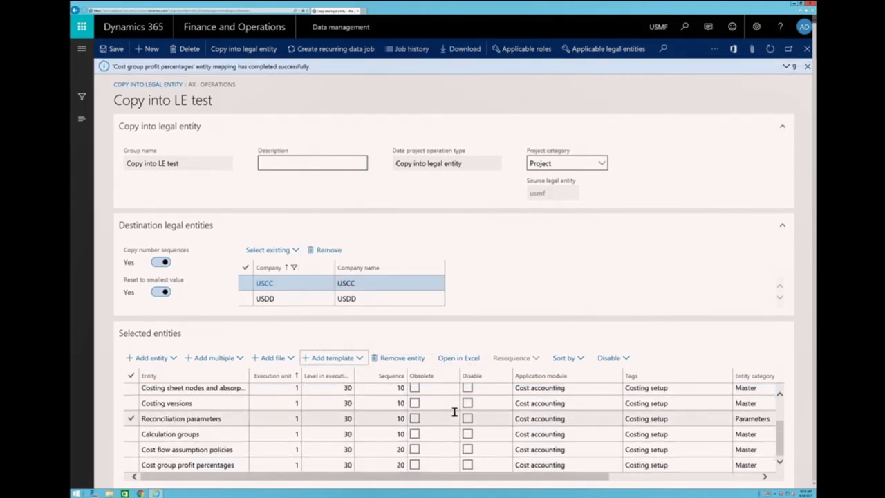
scroll(458, 410, up, 1)
scroll(460, 410, down, 1)
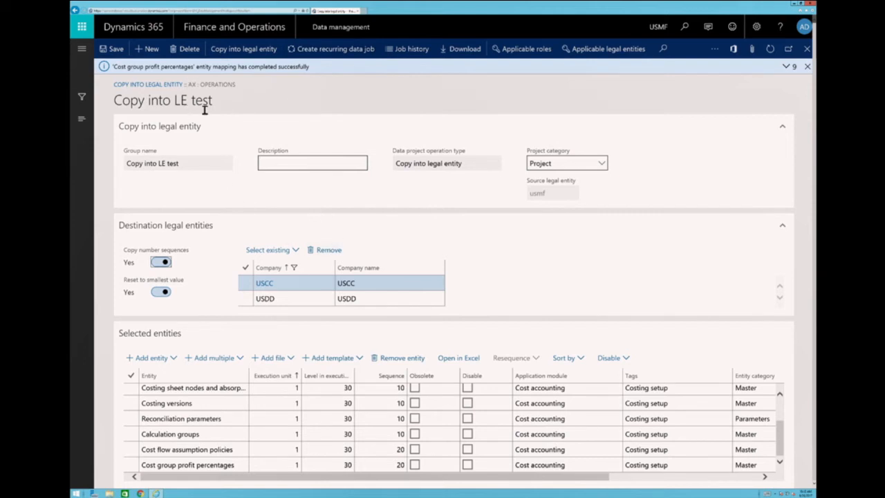
Return to the Data management workspace, load the existing Export data project and look through its selected entities.
click(75, 10)
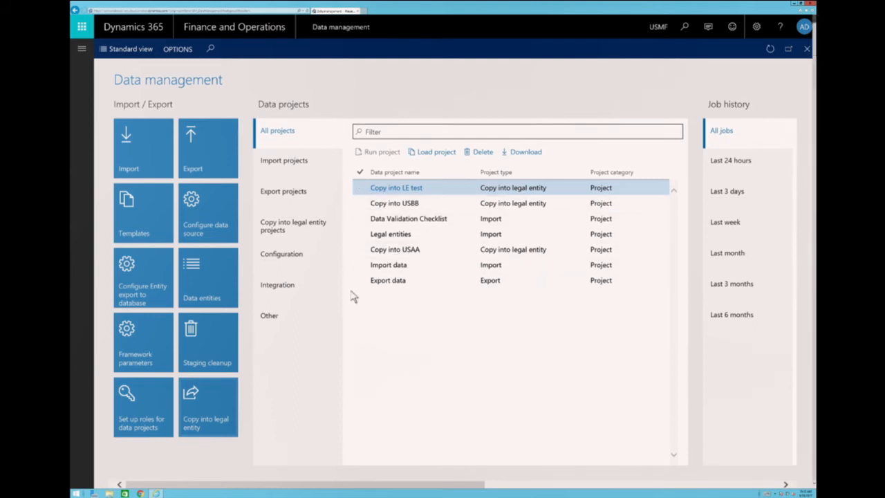
click(396, 281)
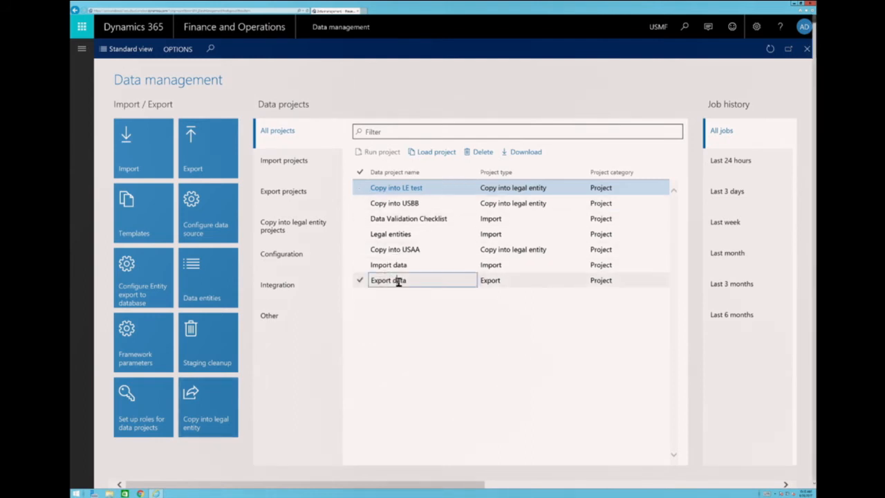
click(433, 151)
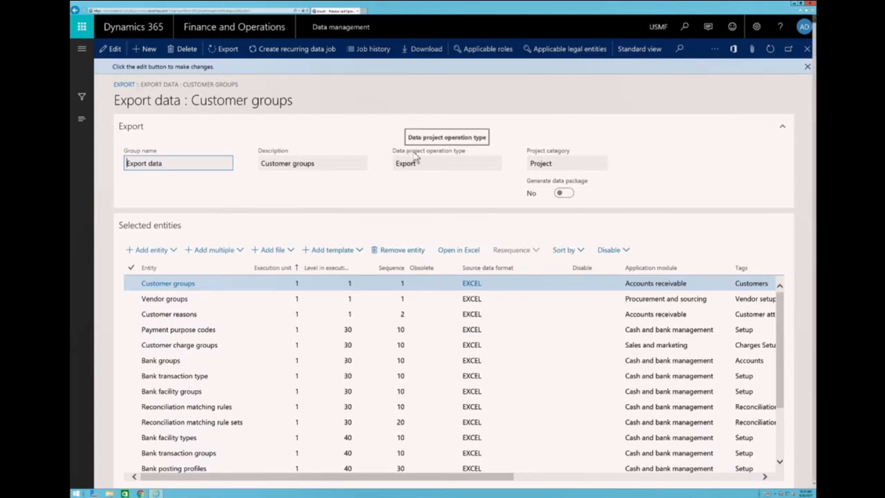
scroll(548, 344, down, 2)
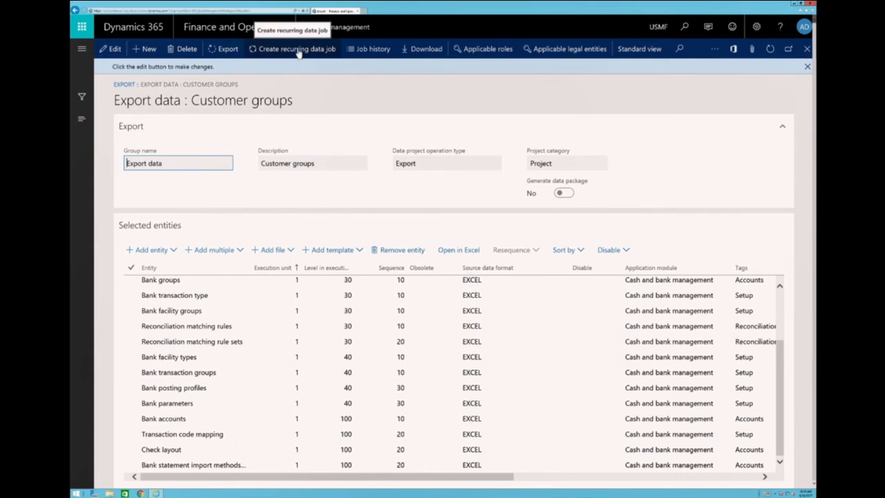
Export the Export data project and refresh the execution summary to follow the processing status of its entities.
click(223, 52)
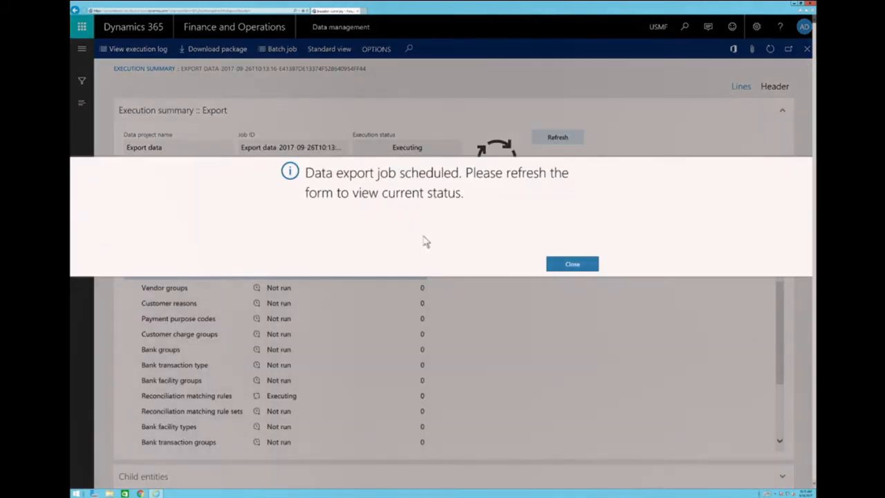
click(571, 264)
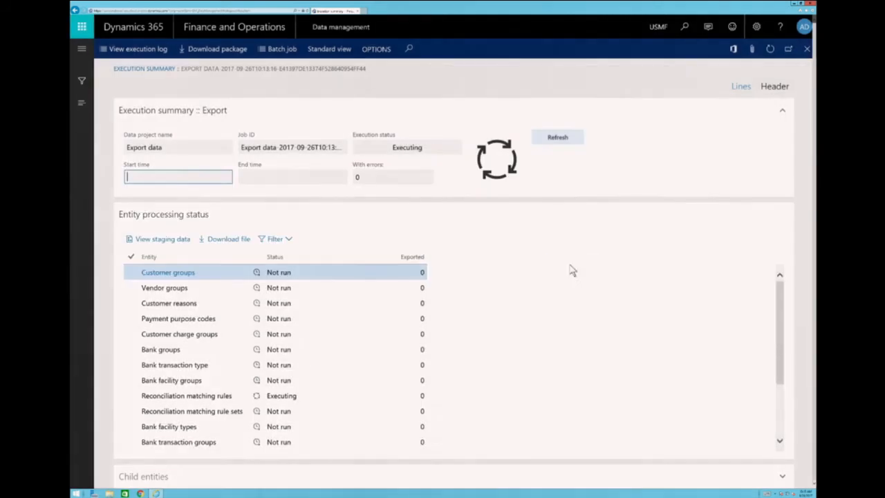
click(563, 142)
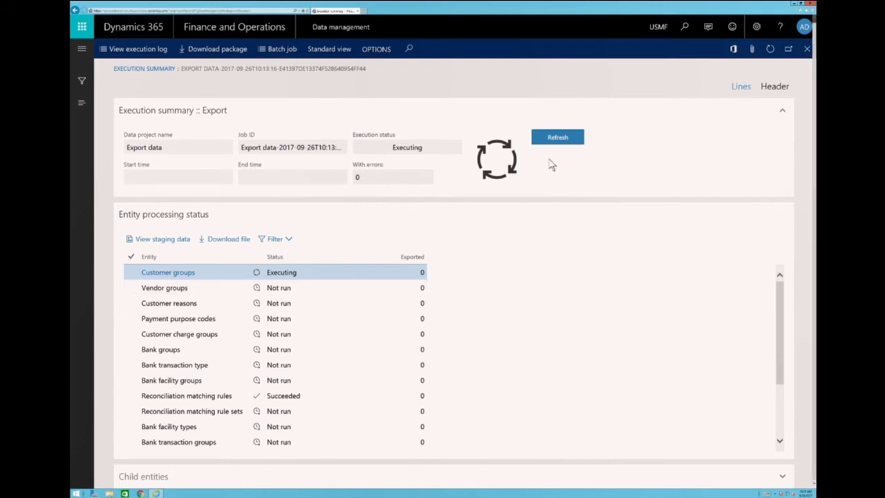
click(560, 139)
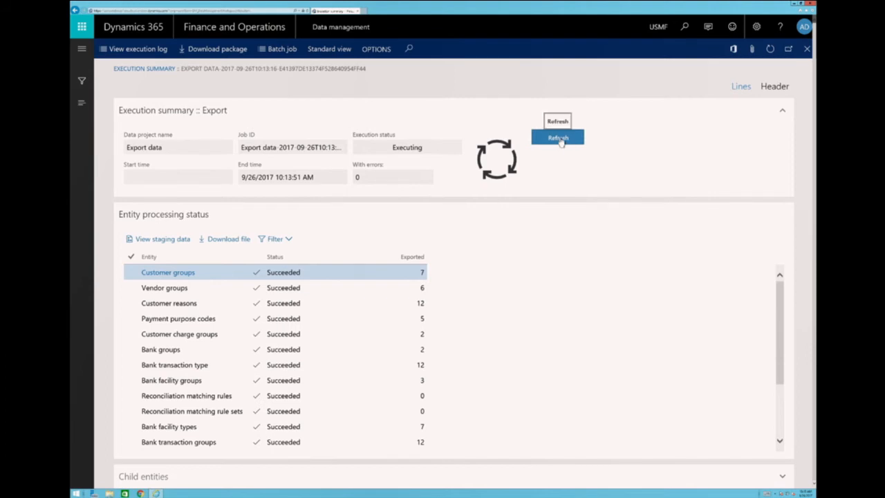
click(560, 139)
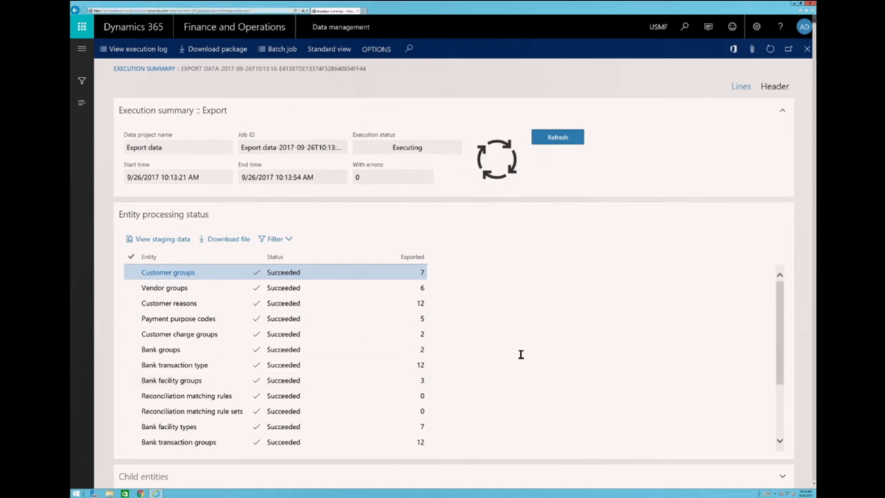
scroll(588, 370, down, 3)
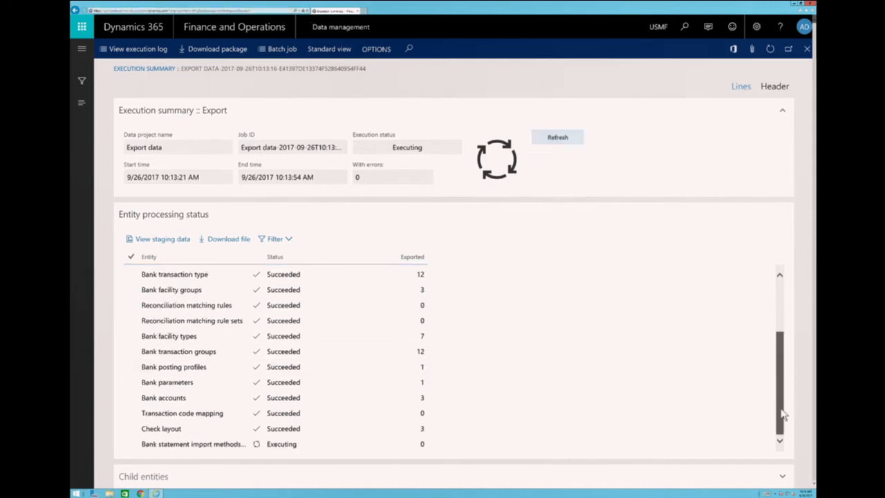
drag(783, 411, 787, 432)
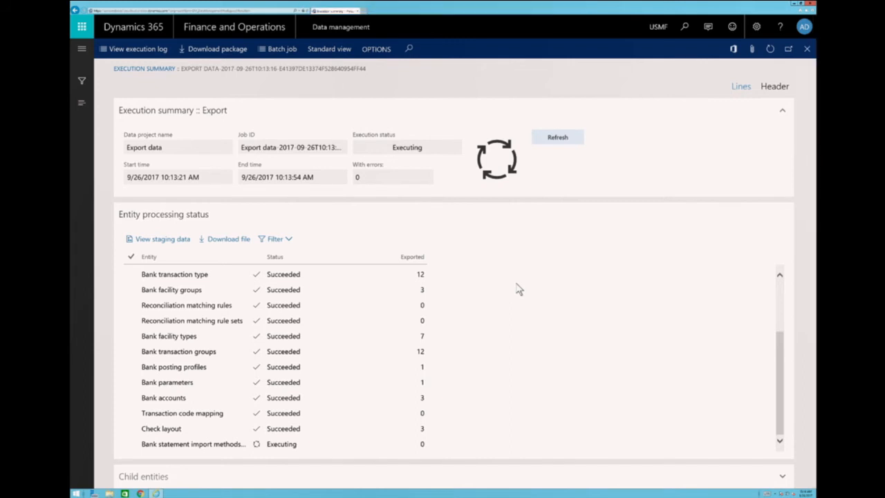
click(539, 142)
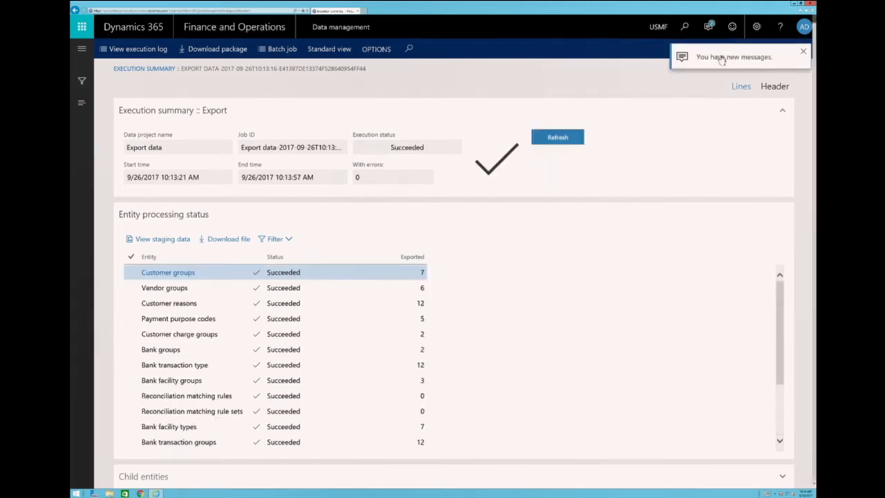
Read and clear the new messages about the export job, and minimize the remote session to return to the local desktop.
click(722, 61)
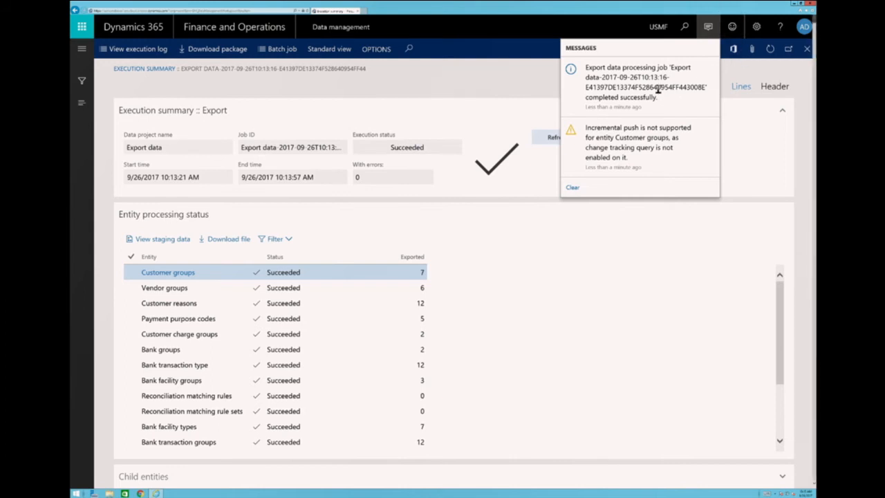
click(573, 188)
scroll(632, 296, down, 2)
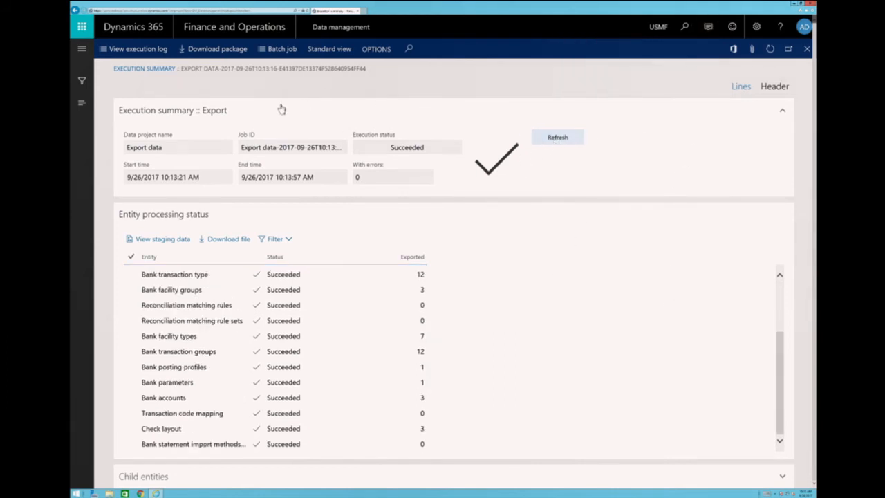
click(544, 8)
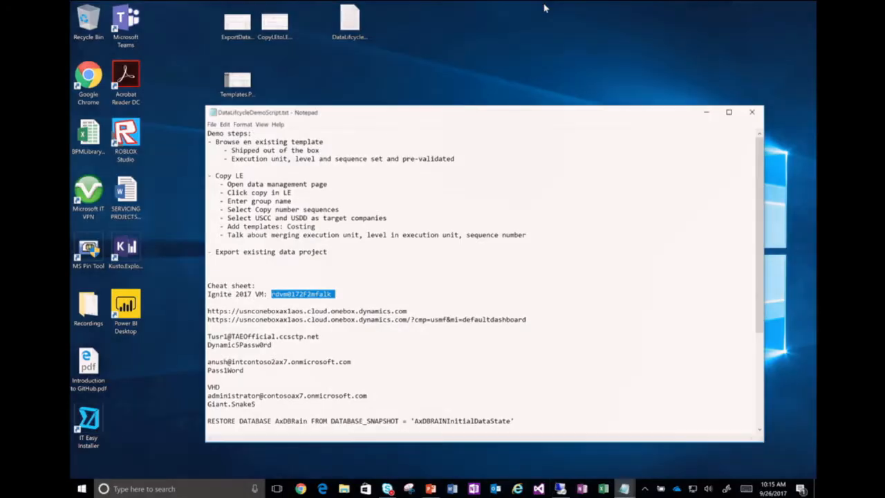